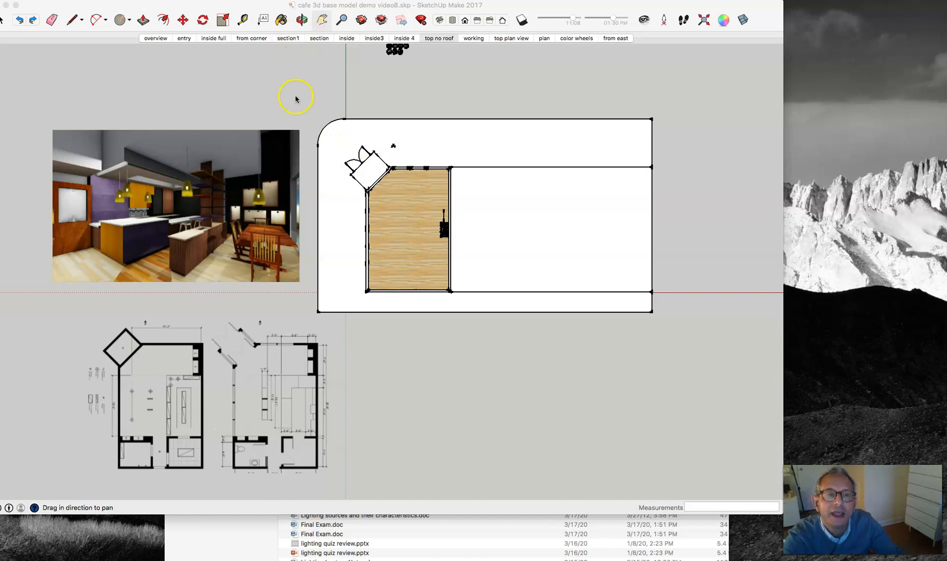
- Copy the café's floor and wall components about 43'10" south, onto the empty area beside the reference floor plans
click(407, 198)
key(space)
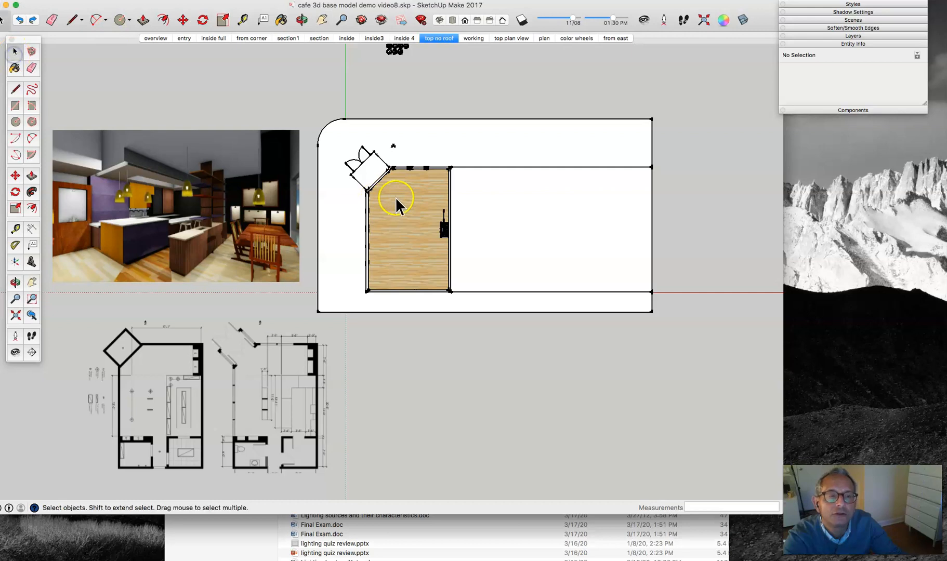
click(397, 198)
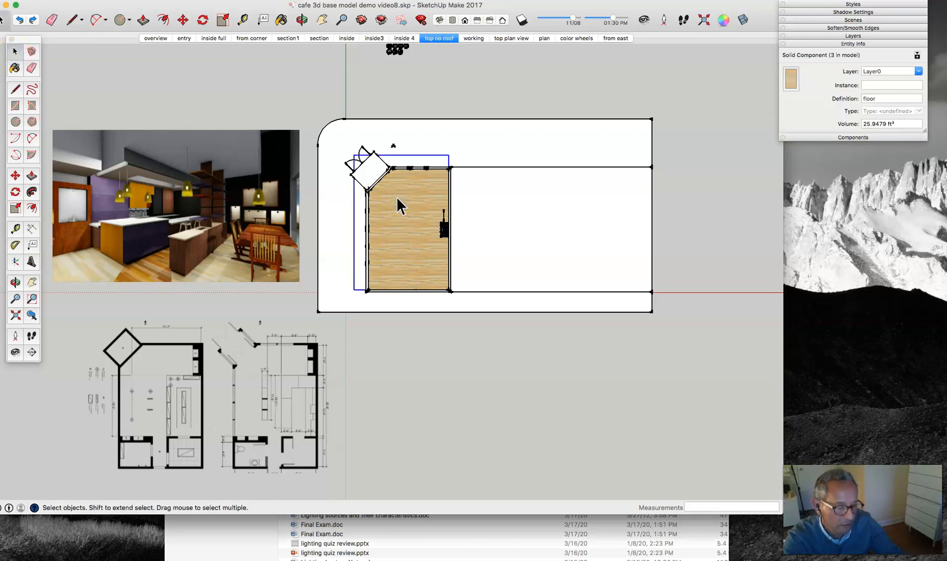
shift+click(365, 153)
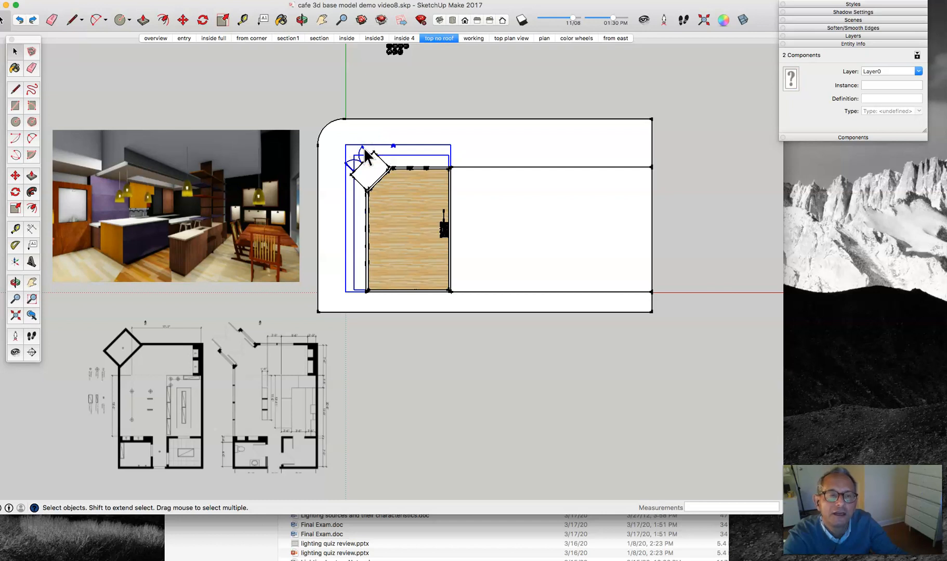
click(182, 21)
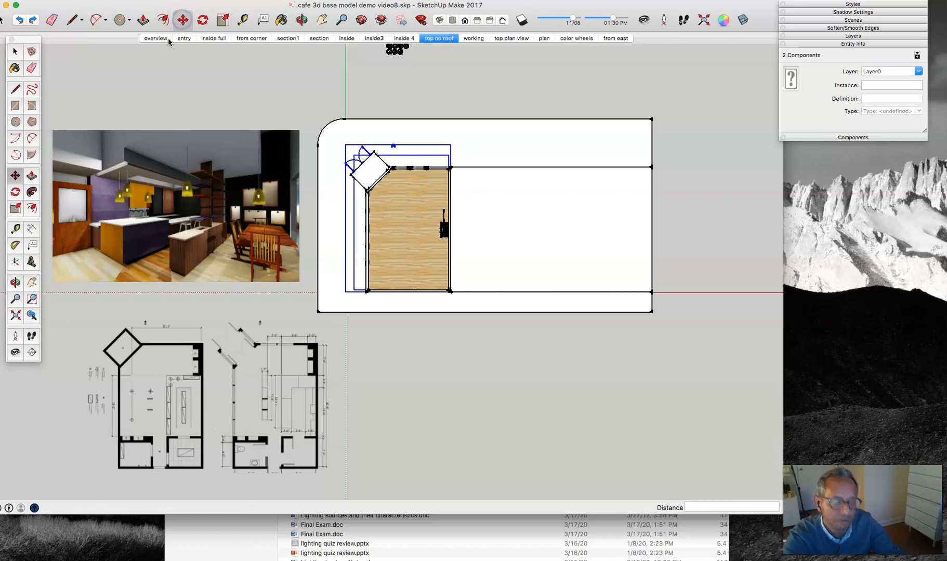
click(408, 201)
key(alt)
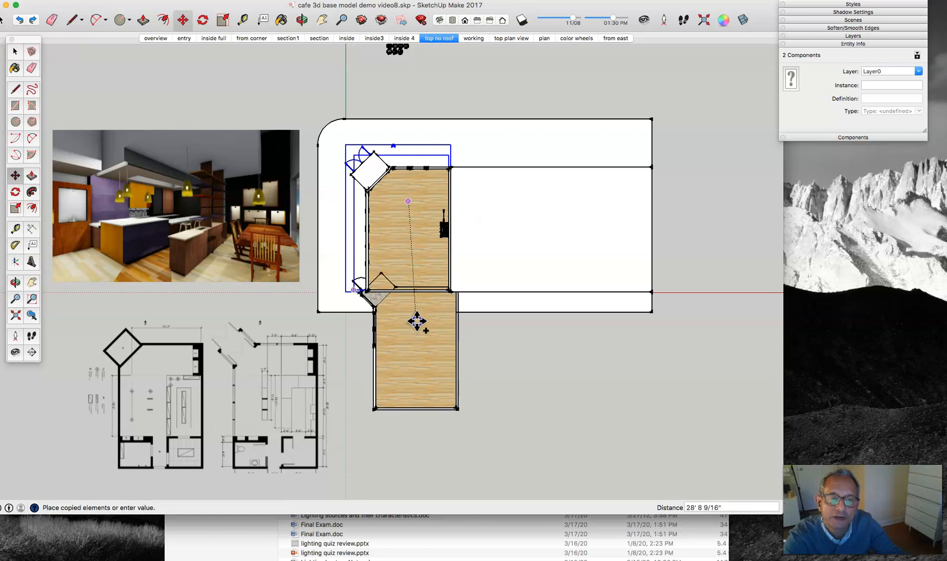
click(406, 378)
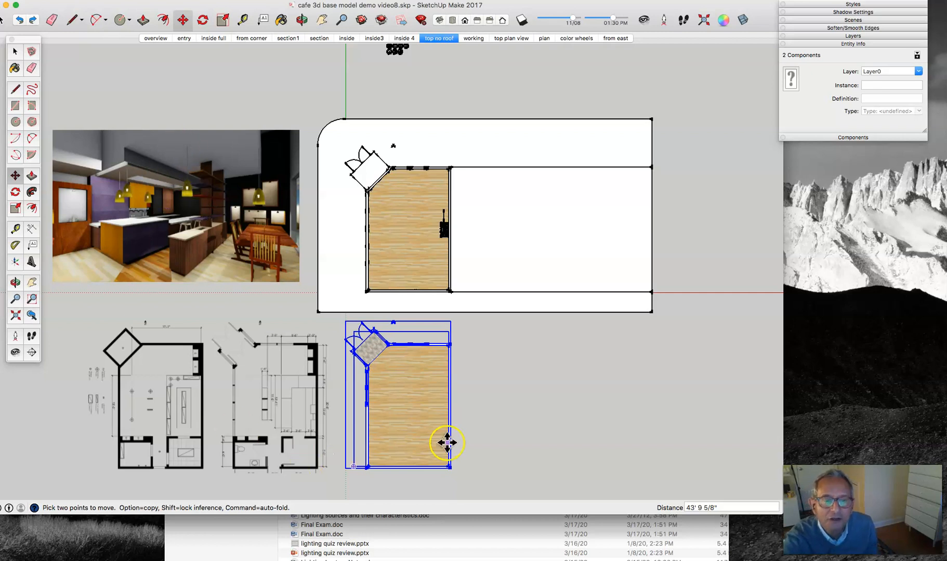
- Draw a 7'6" line north along the inside of the copied west wall, starting at the southwest inner corner
scroll(421, 449, up, 5)
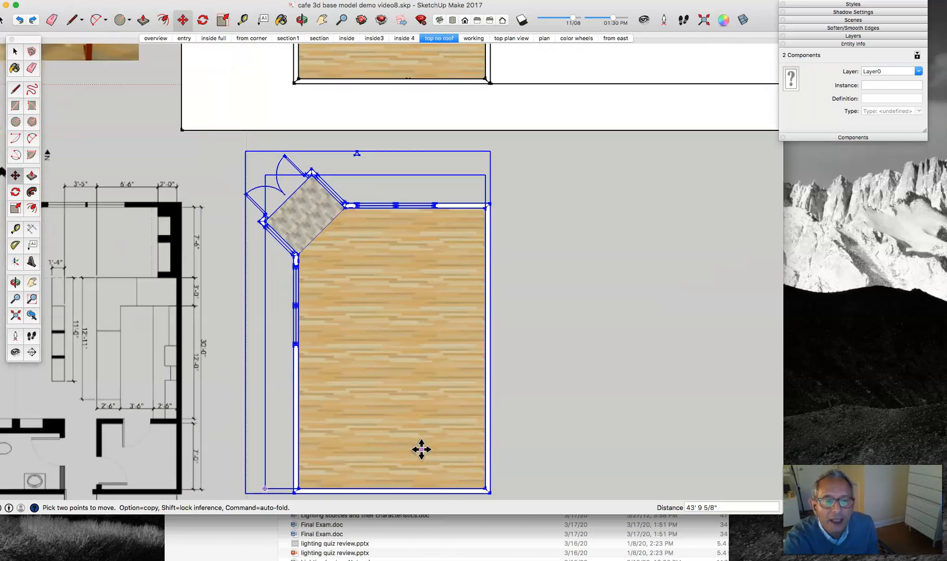
click(12, 51)
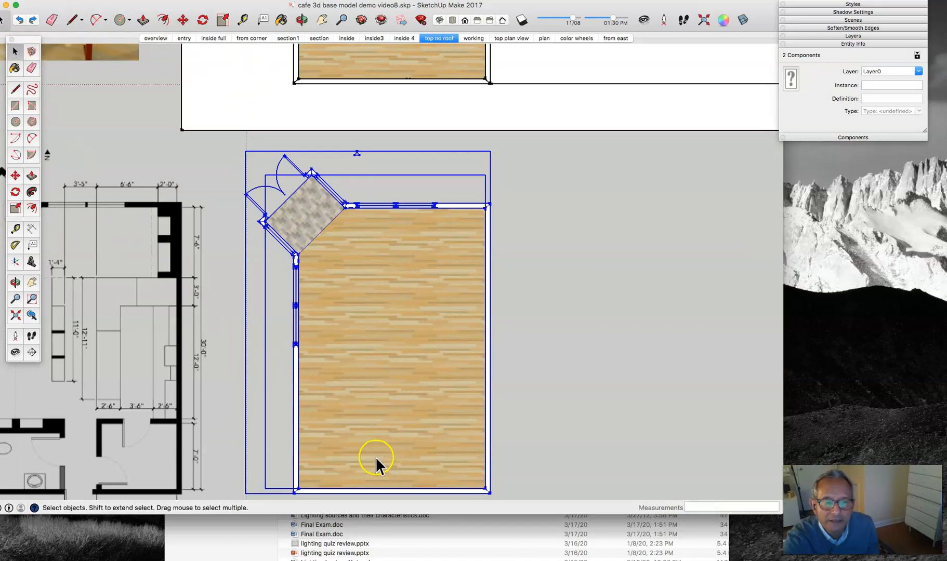
scroll(375, 447, up, 3)
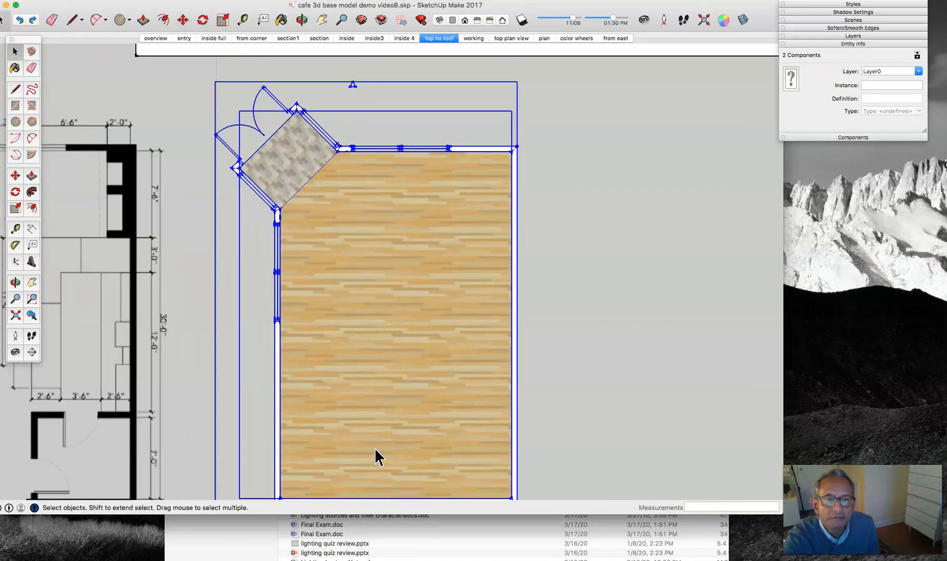
scroll(375, 447, down, 3)
mouse_move(374, 447)
middle_down()
mouse_move(368, 380)
mouse_move(402, 254)
mouse_move(375, 467)
middle_up()
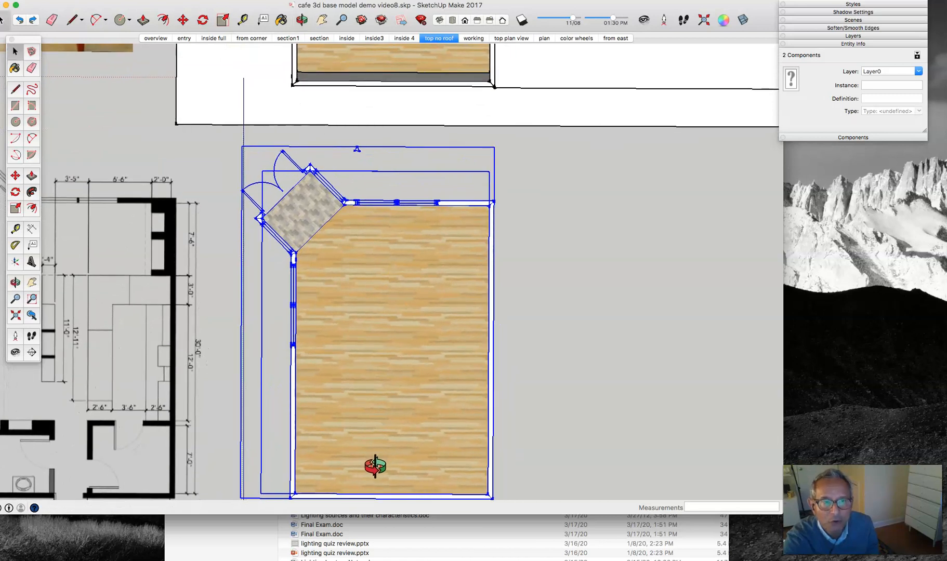
click(451, 21)
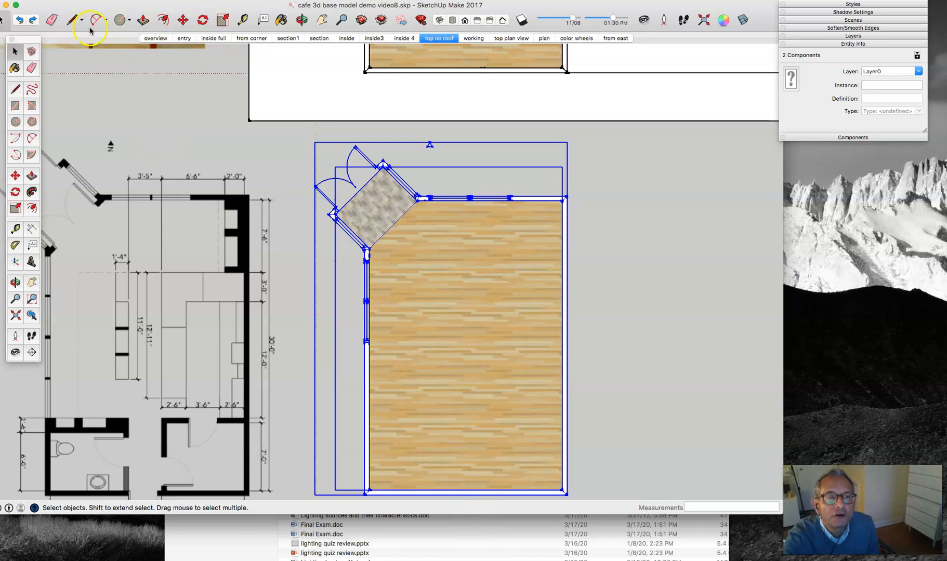
click(72, 21)
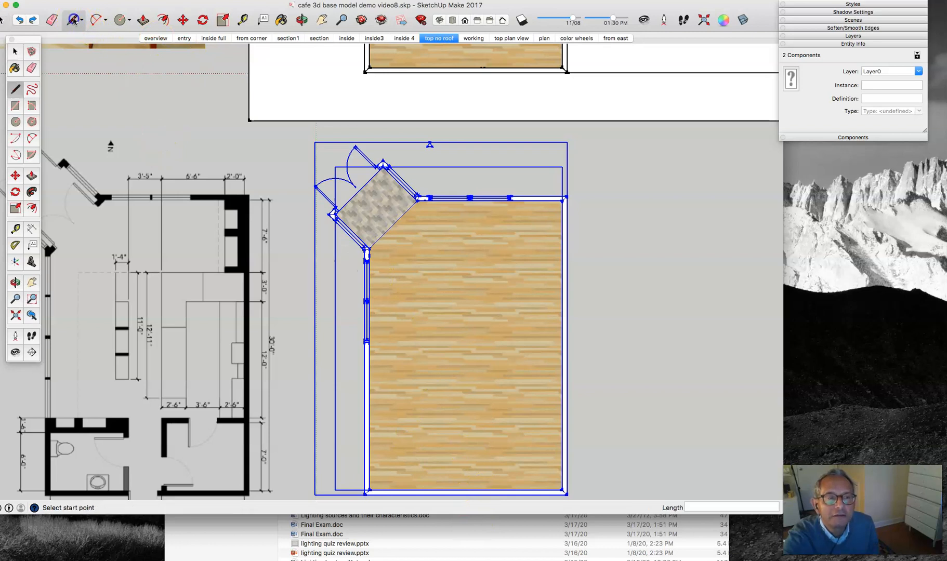
click(368, 489)
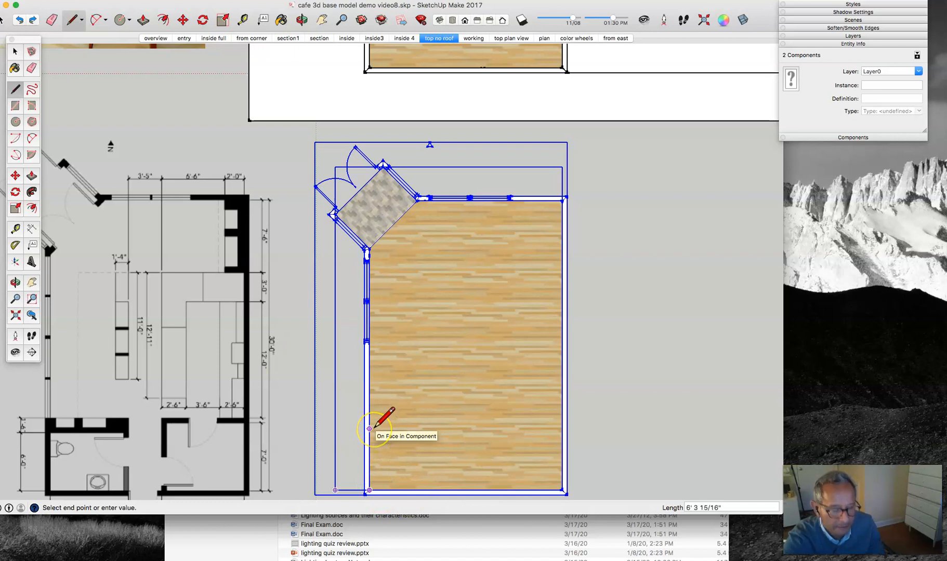
text(7'6)
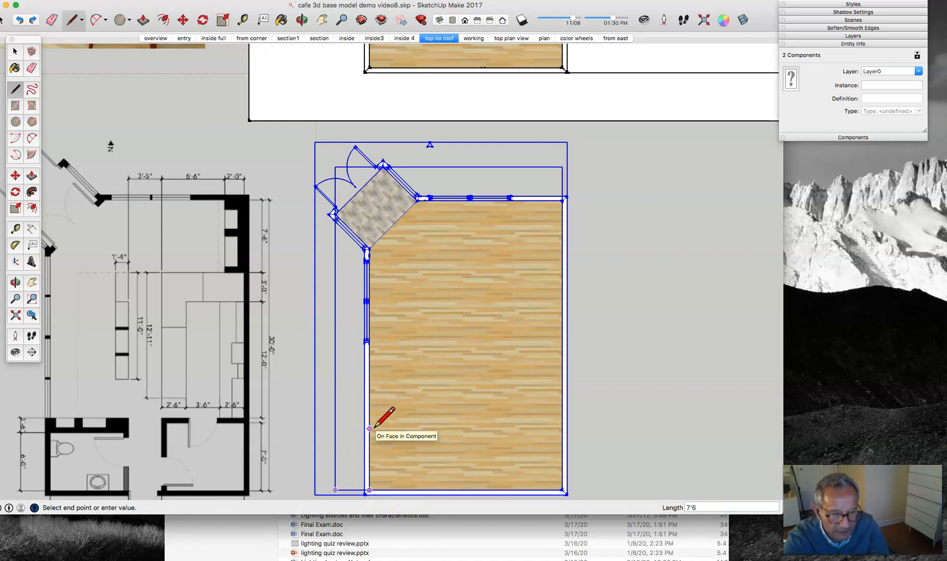
key(Return)
- Draw a line straight across the floor from the 7'6" point on the west wall to the east wall
click(371, 417)
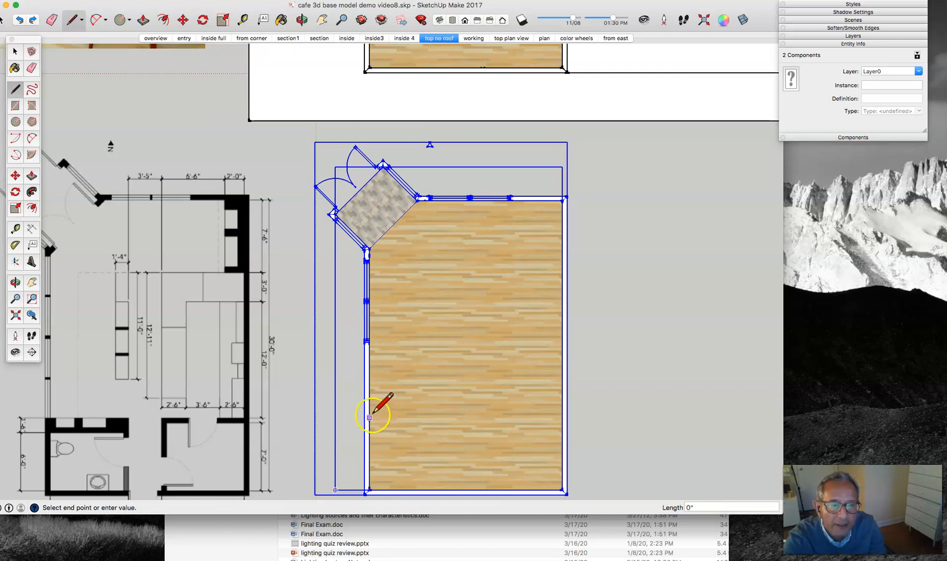
drag(371, 417, 562, 417)
click(563, 418)
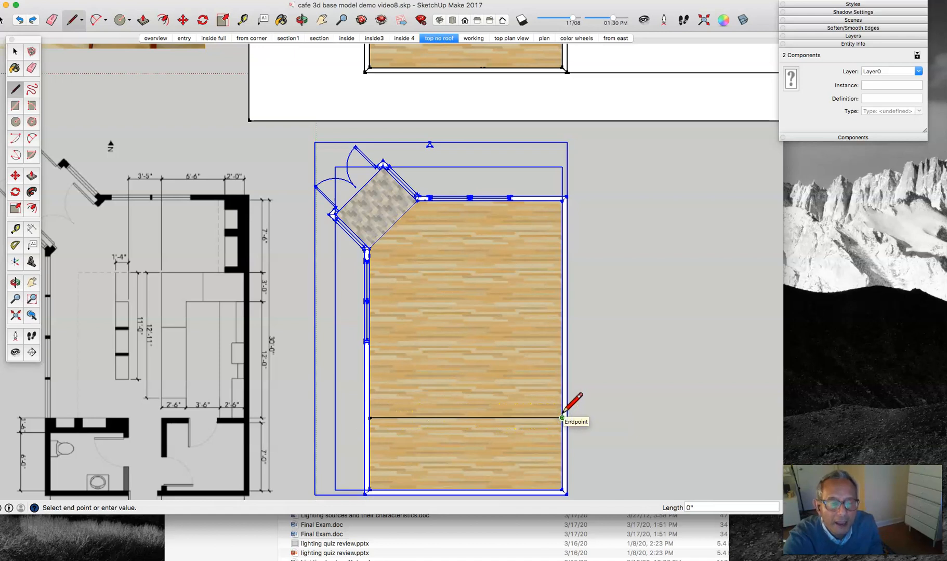
drag(203, 306, 203, 305)
key(Escape)
- Mark 8'6" west from the dividing line's east end and draw a 7'6" line from there to the south wall
click(255, 429)
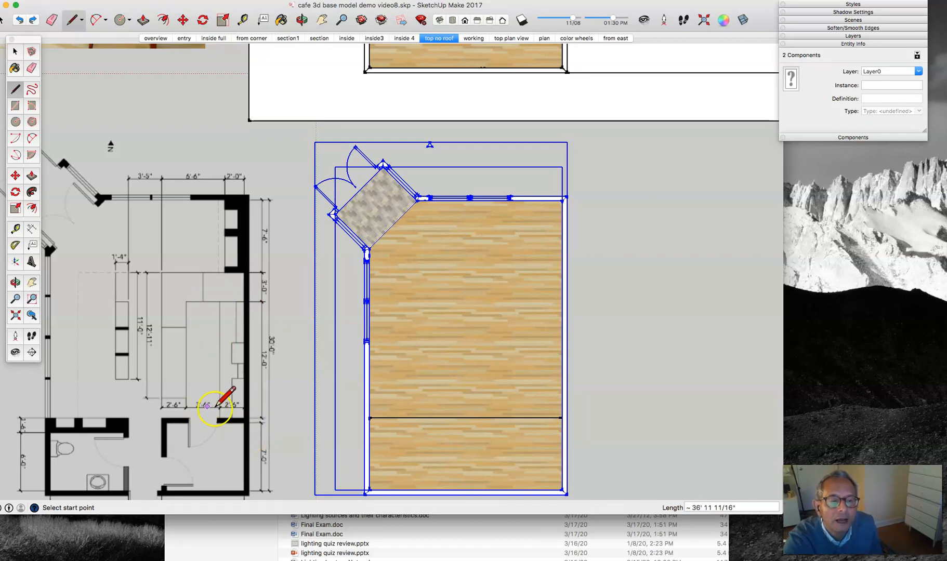
click(242, 418)
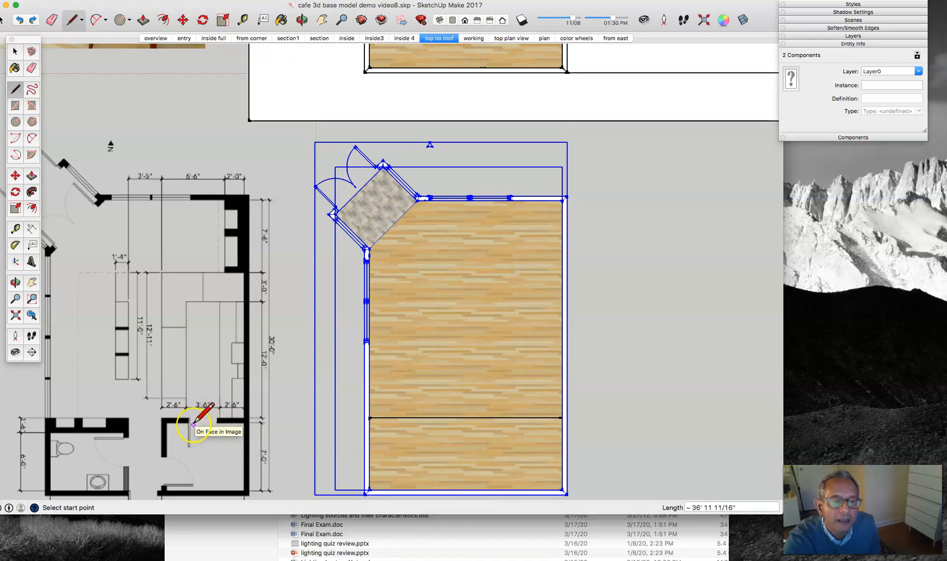
scroll(194, 415, down, 2)
scroll(193, 428, up, 2)
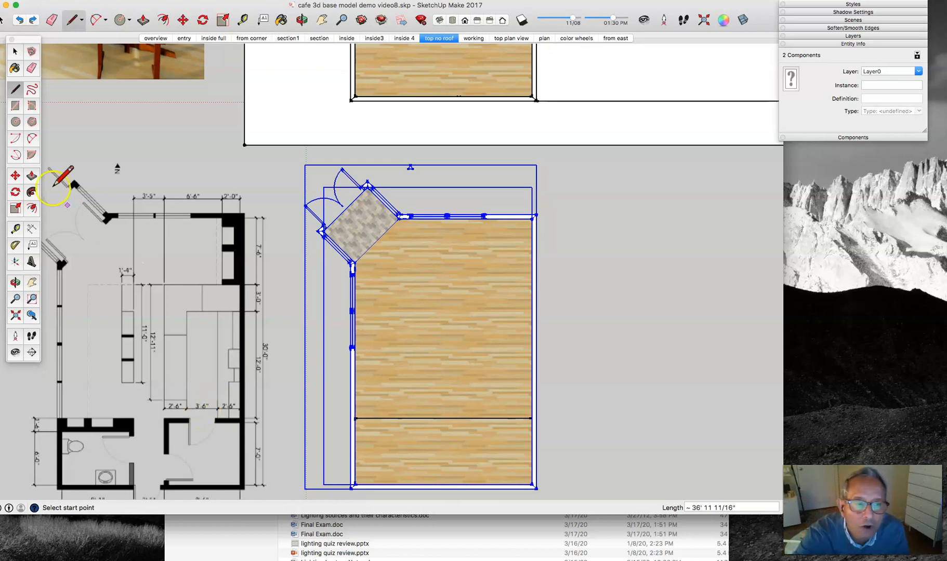
click(15, 90)
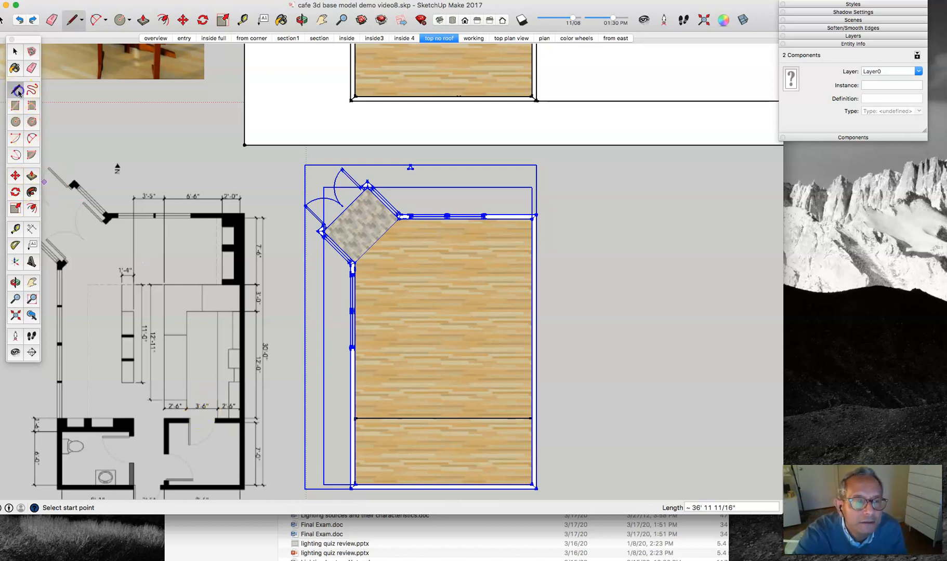
click(532, 418)
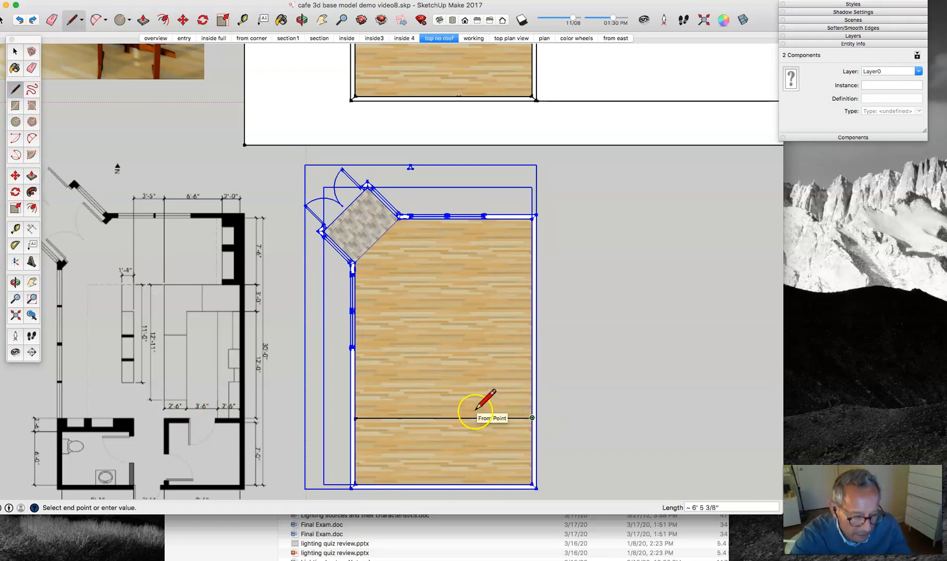
text(8'6)
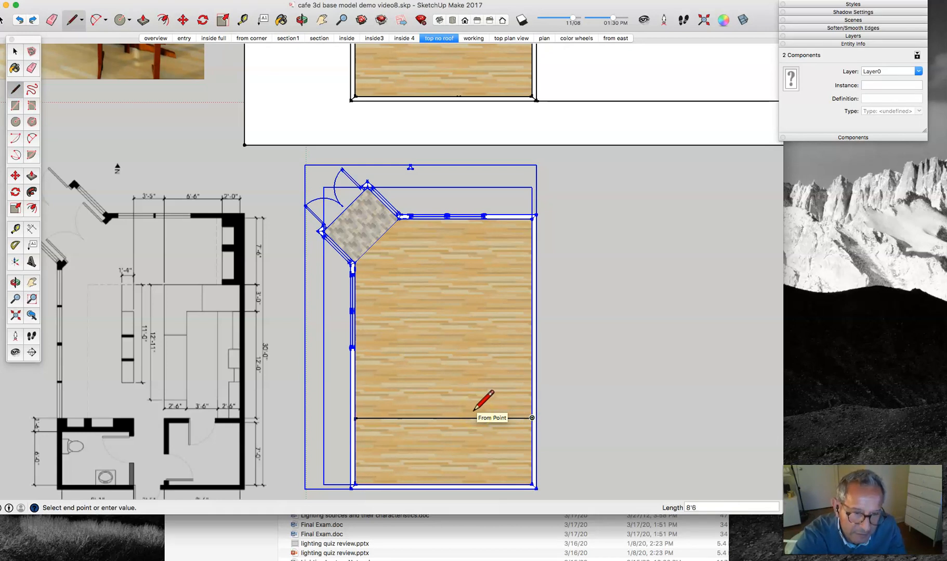
drag(457, 418, 456, 484)
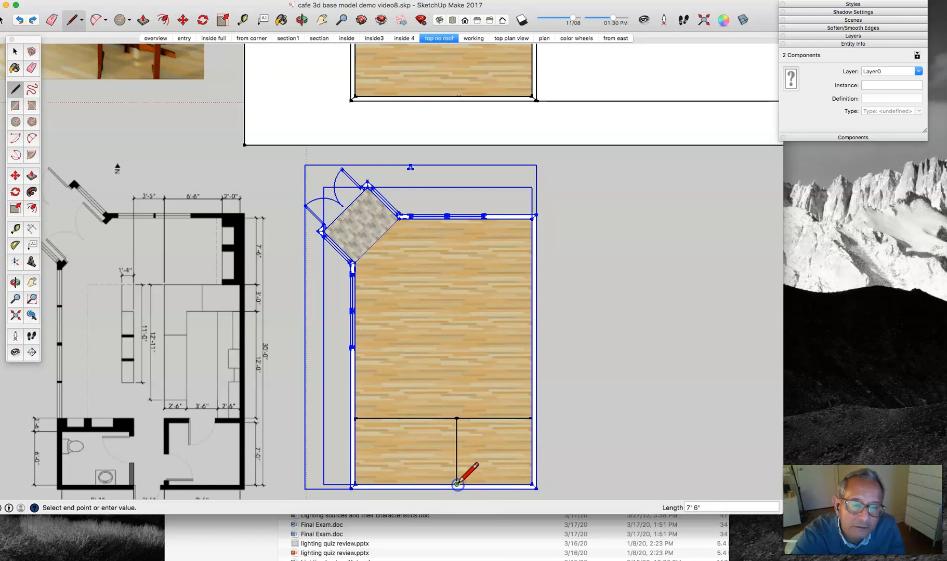
click(15, 50)
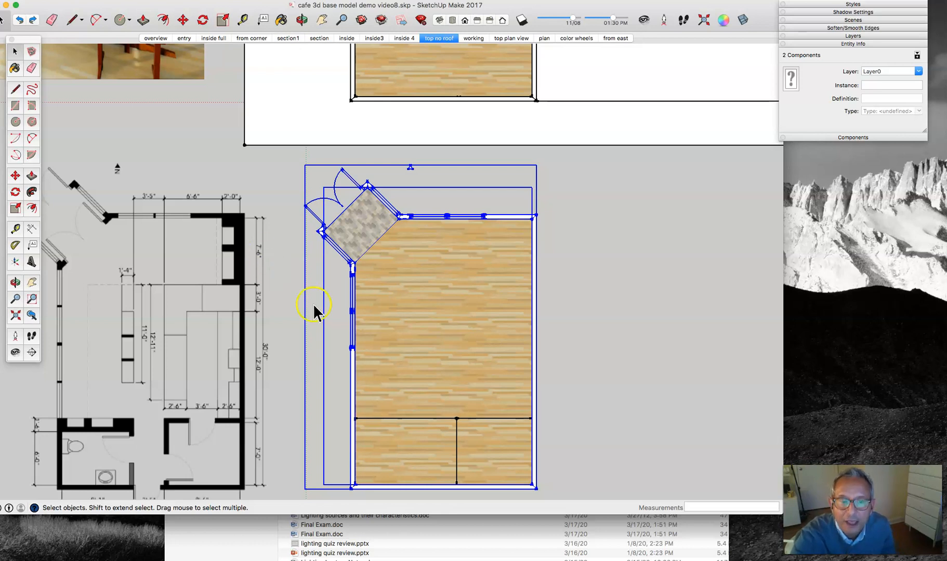
- Mark a second point from the dividing line's west end and draw a 7'6" line from it to the south wall
click(14, 91)
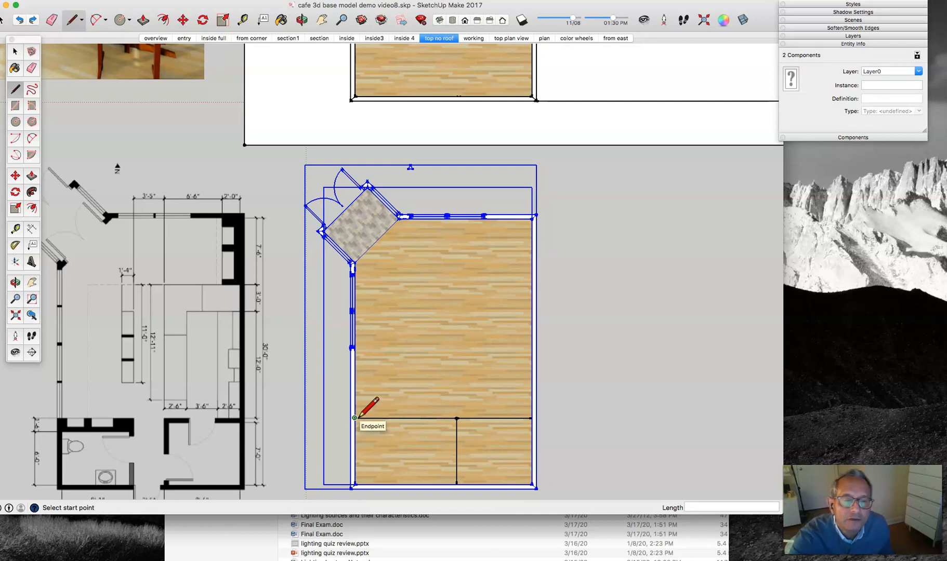
click(355, 417)
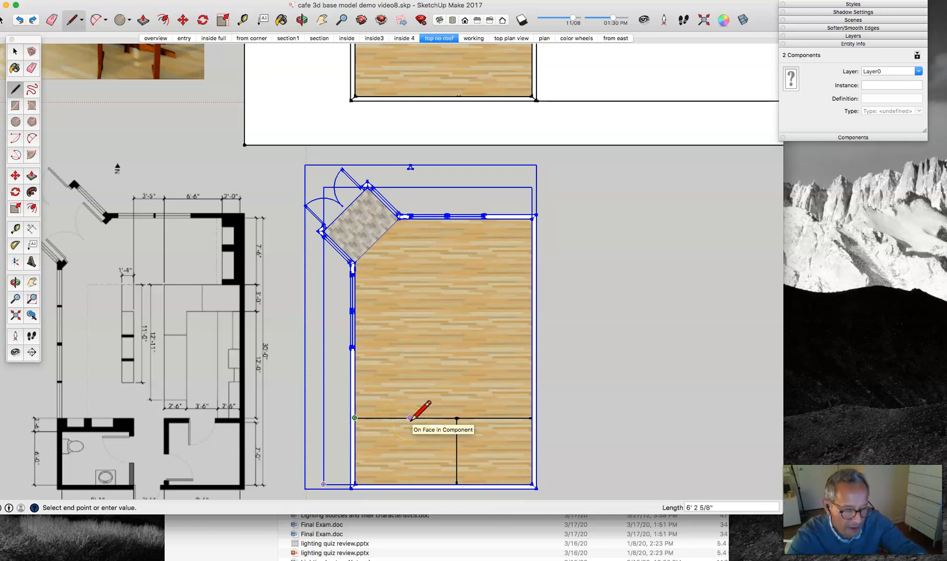
click(425, 418)
click(426, 485)
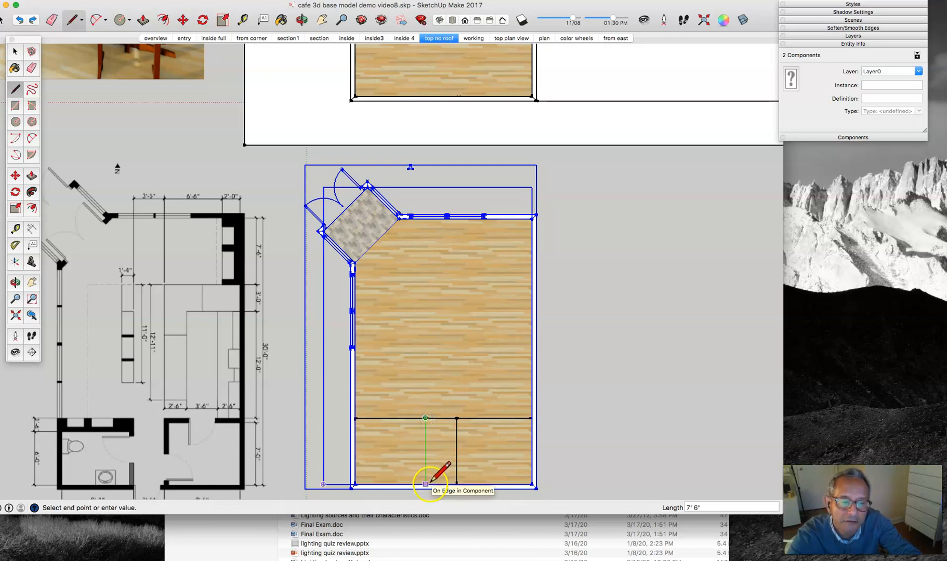
click(15, 52)
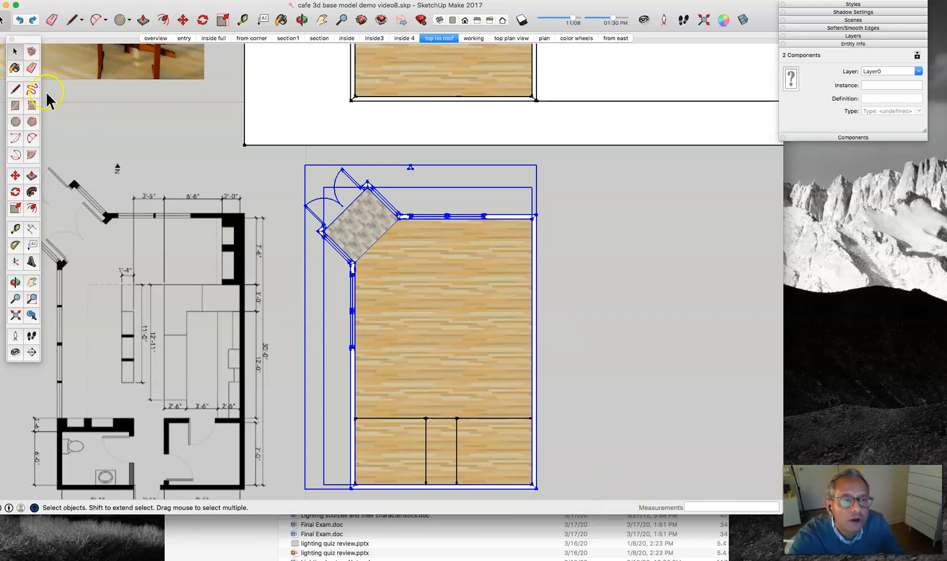
- Draw an 8'6" line just south of the dividing line, parallel to it, from the east wall to the nearer partition line
click(16, 90)
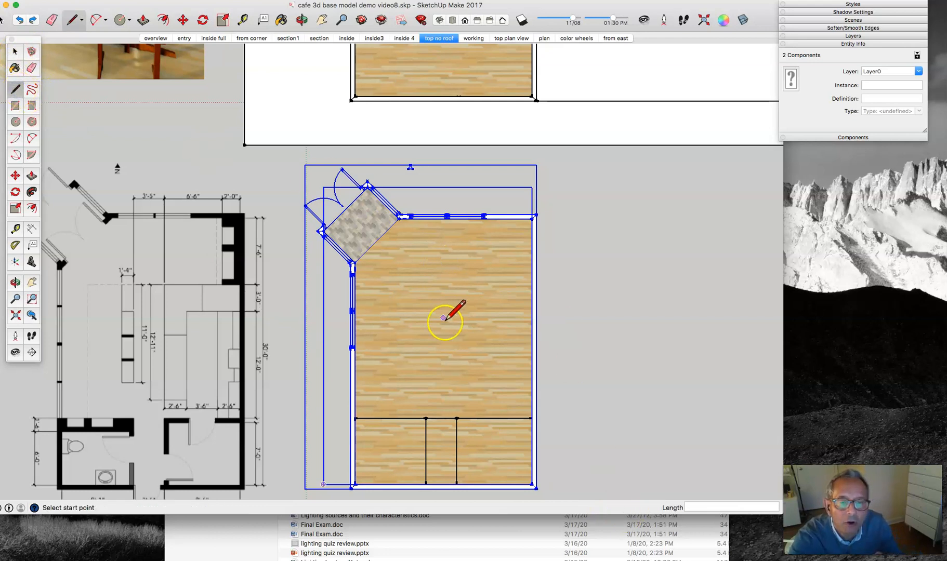
click(532, 418)
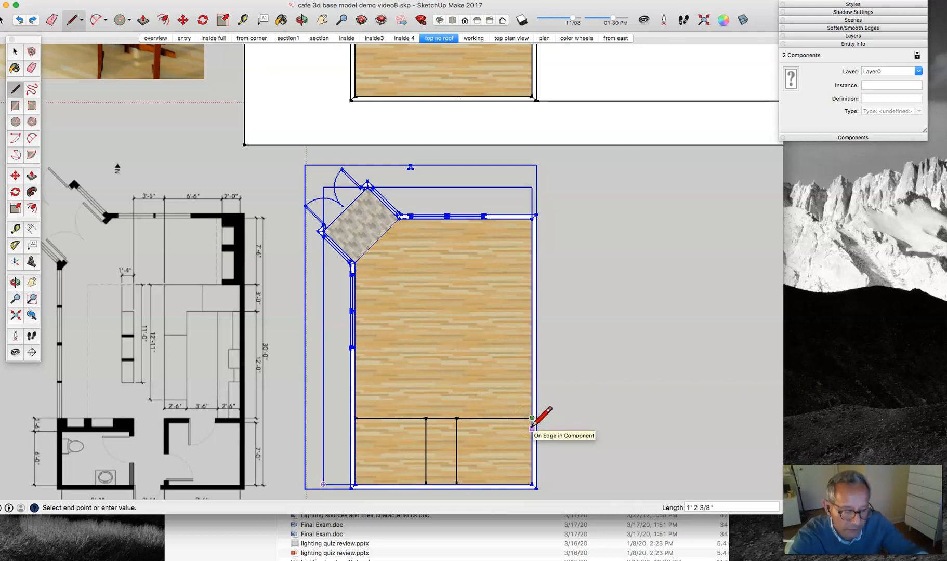
key(Return)
click(456, 422)
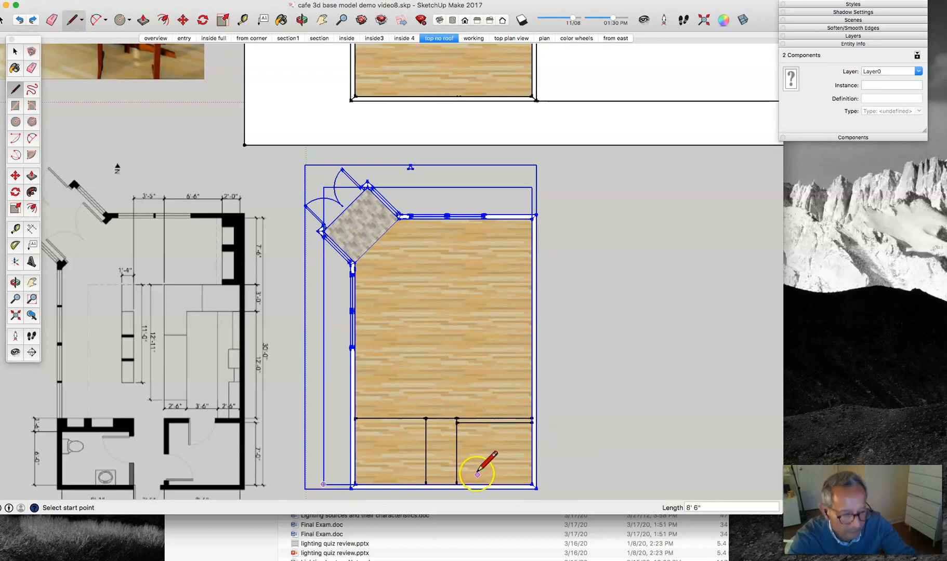
- Mark 6" east of the southeast room's partition line along the south wall and draw a parallel 7' line north from there
click(457, 483)
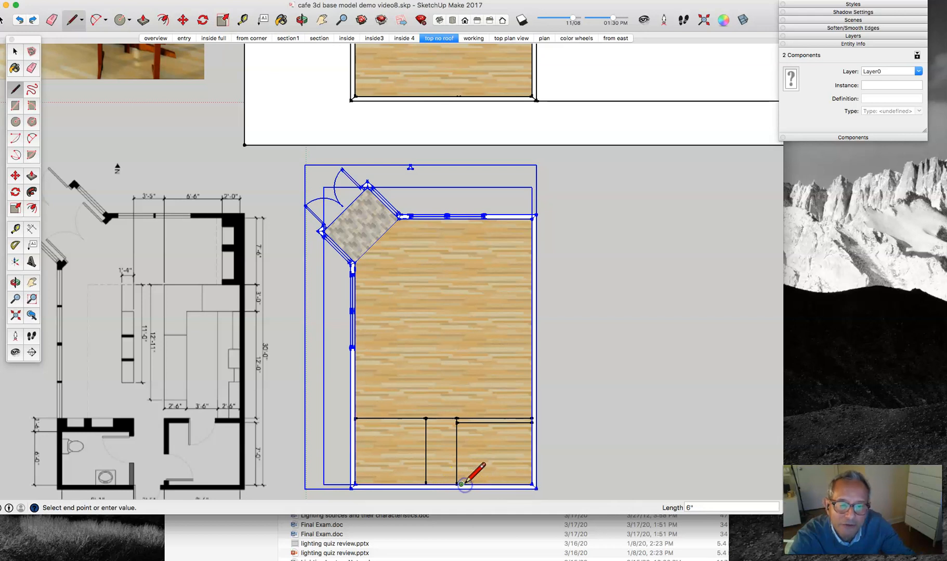
click(463, 422)
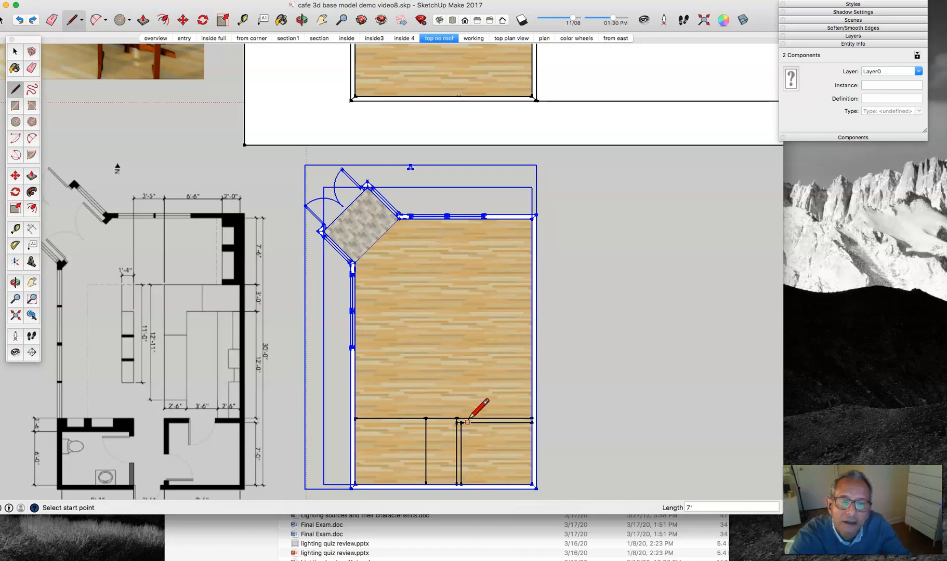
click(15, 51)
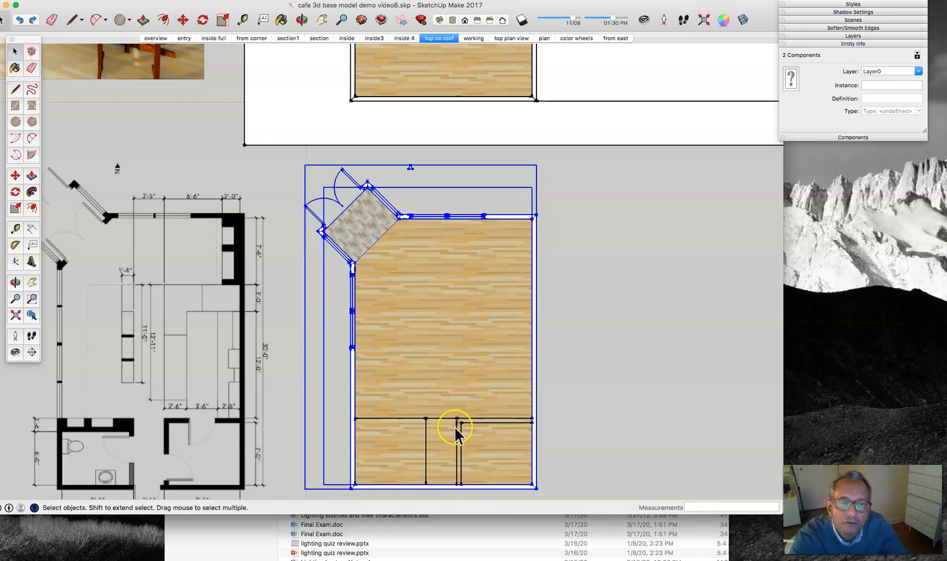
scroll(455, 433, up, 6)
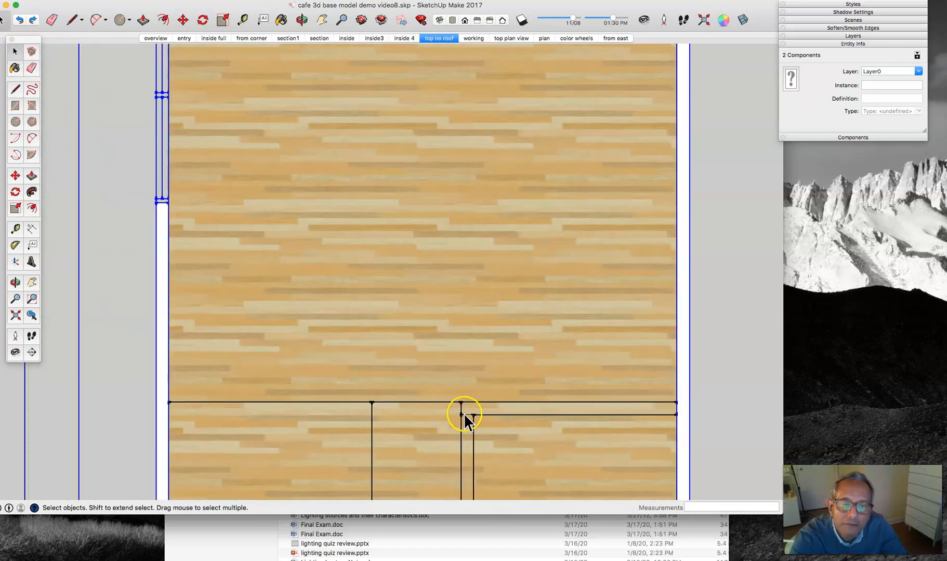
- Erase the short segment between the southeast room's wall strips and push/pull the merged L-shaped face up 15'
click(467, 415)
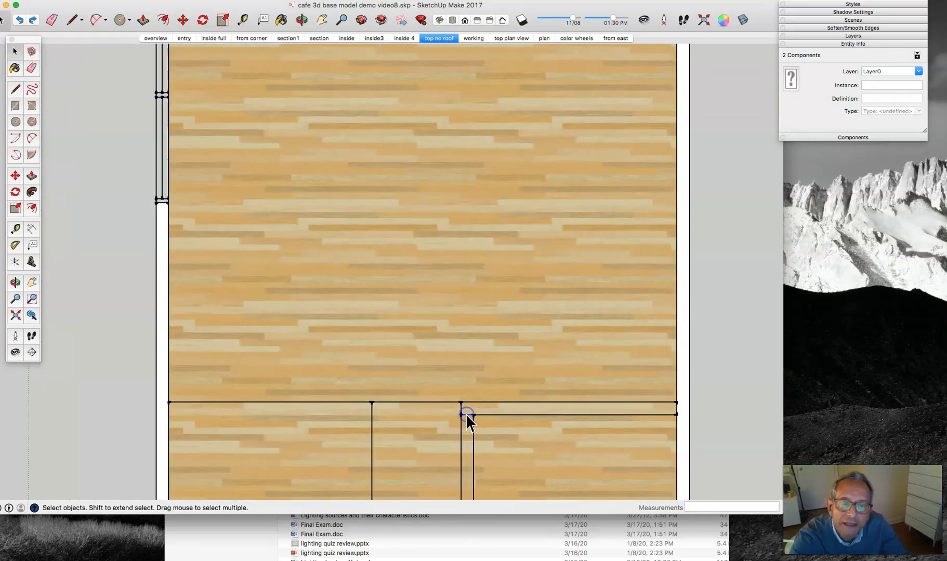
key(Delete)
click(467, 417)
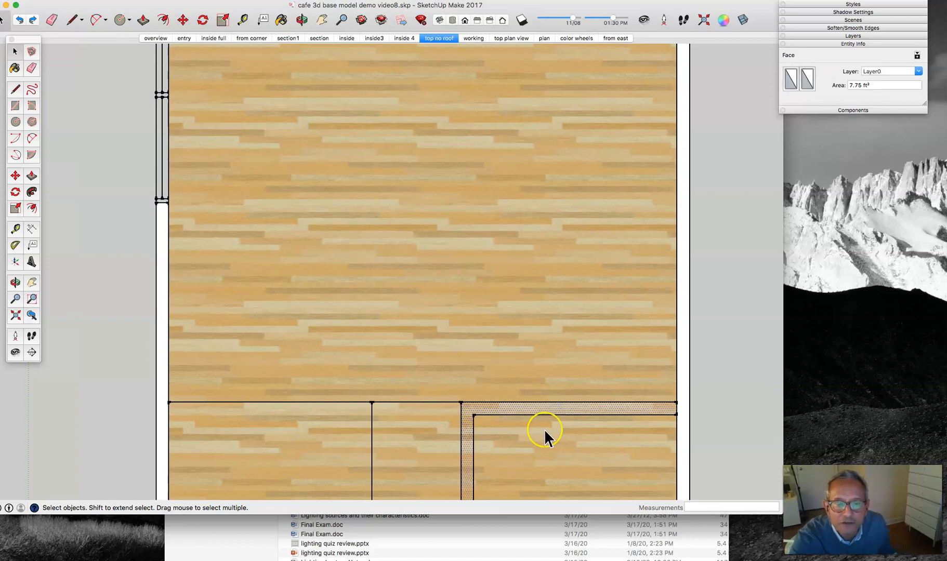
middle_drag(530, 449, 339, 261)
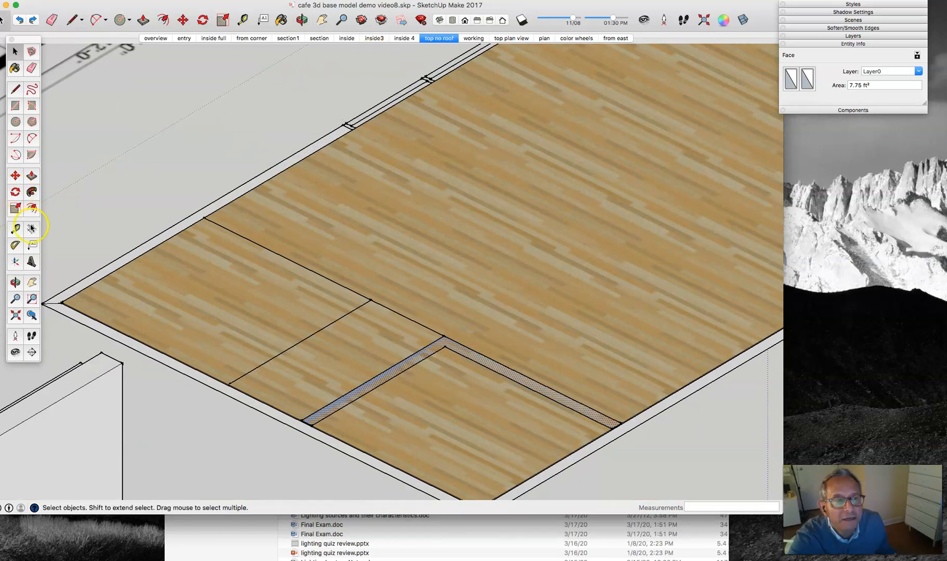
click(31, 176)
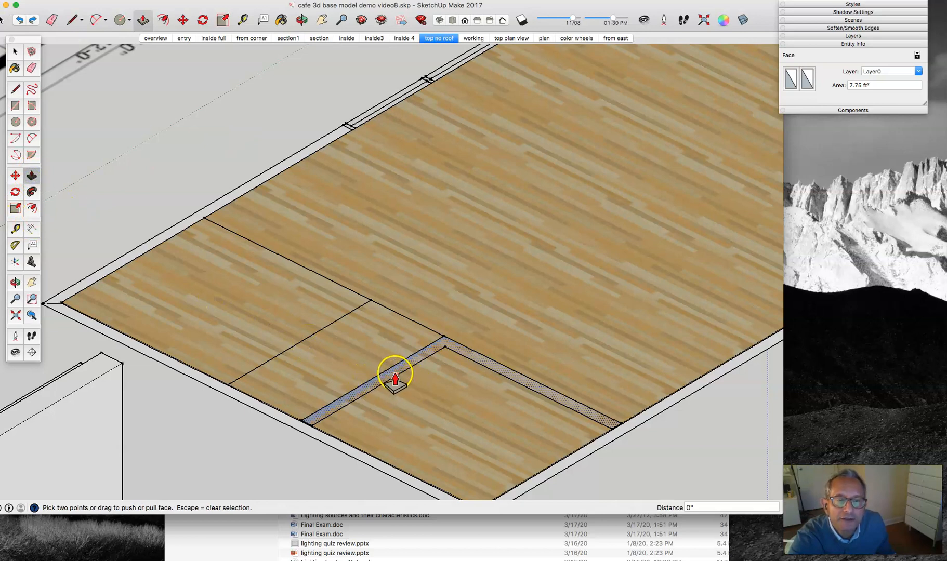
drag(391, 372, 389, 240)
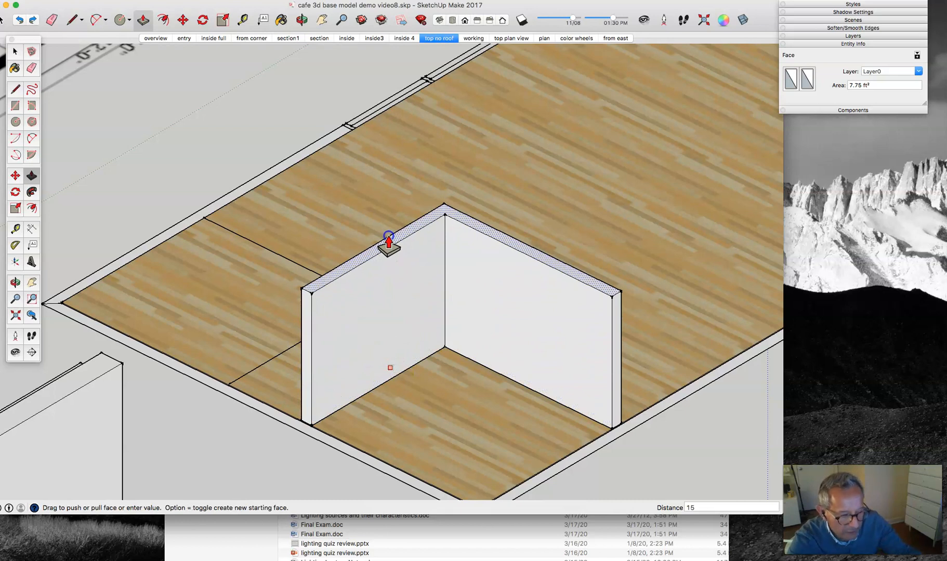
key(Return)
- From the top view, draw an 8' line parallel to the dividing line, 18" south of it, from the west wall to the nearer partition line
middle_drag(221, 254, 708, 264)
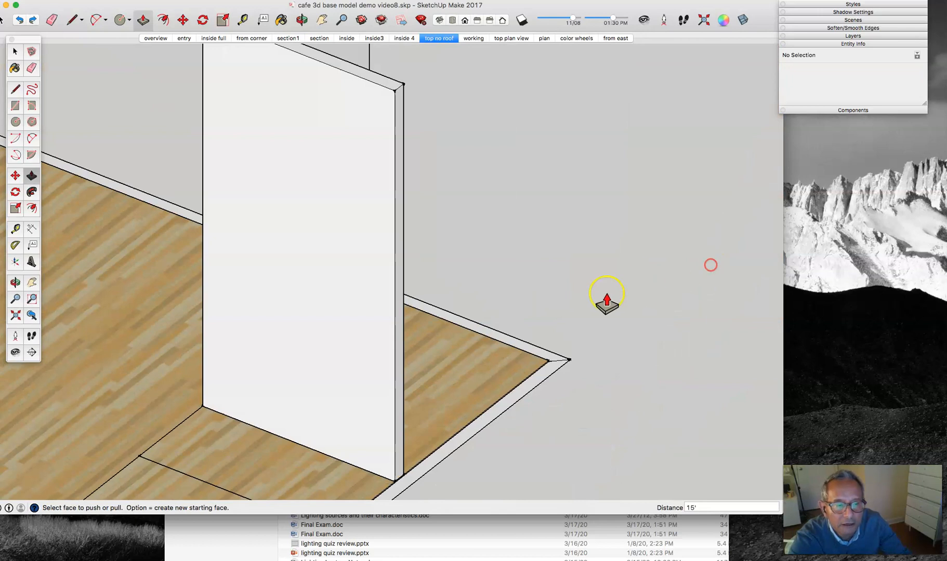
scroll(605, 302, down, 5)
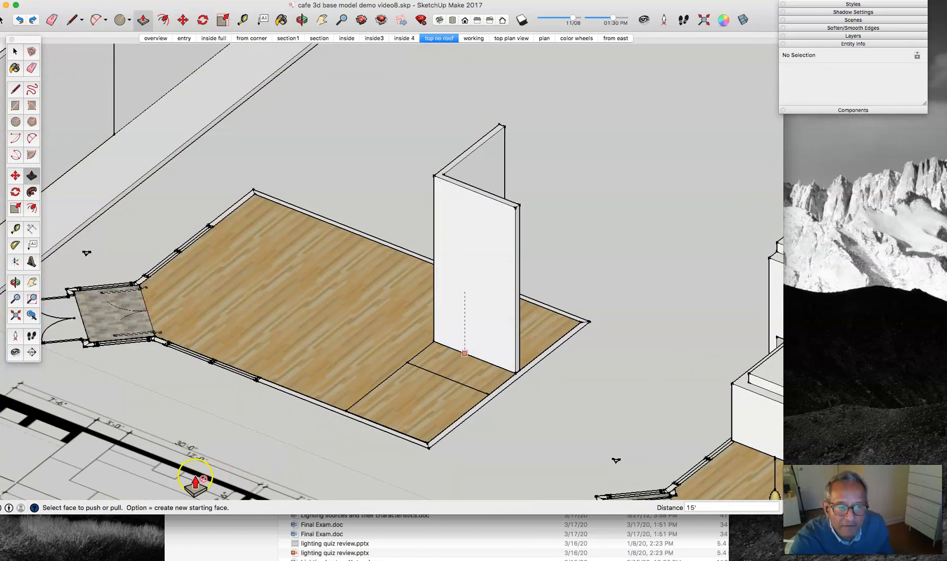
scroll(202, 474, down, 3)
scroll(202, 473, down, 3)
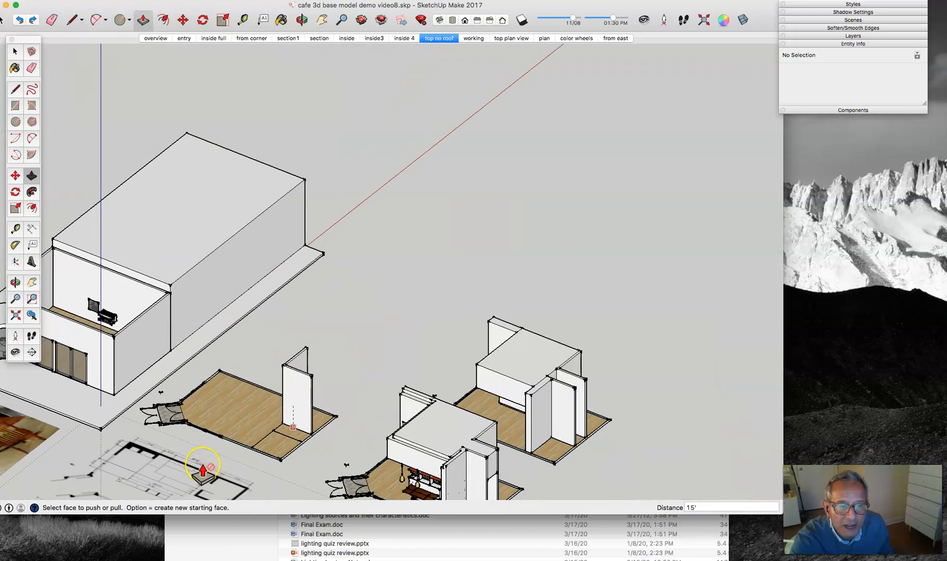
scroll(203, 471, up, 4)
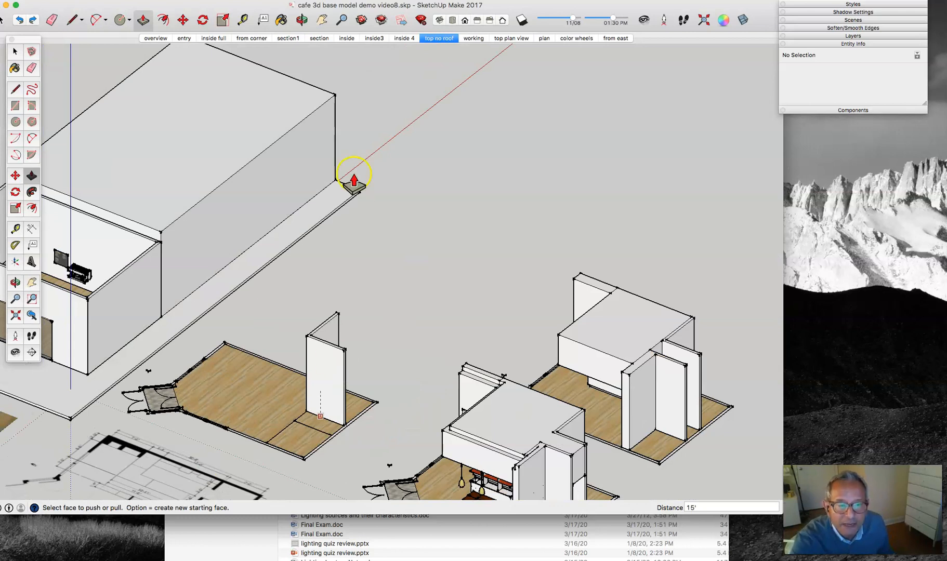
click(15, 89)
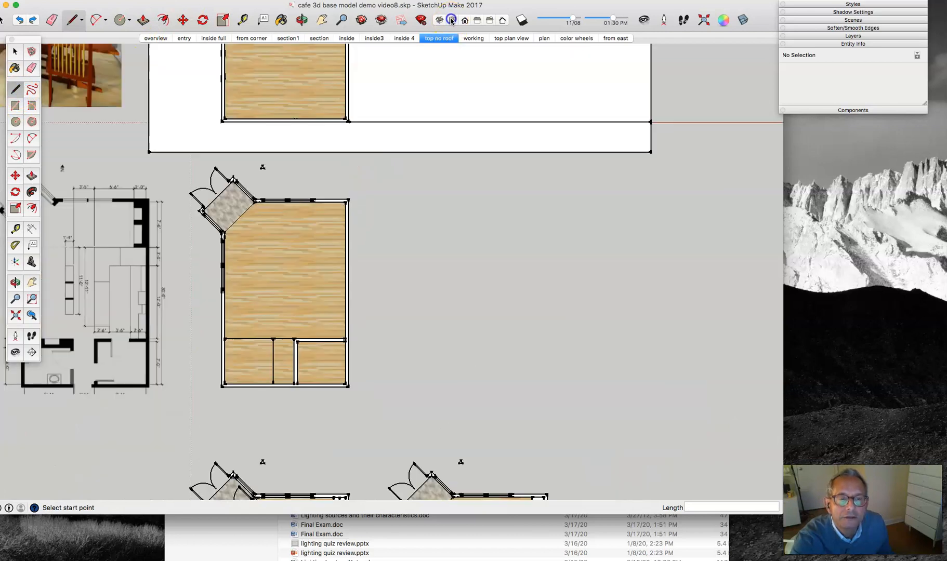
click(452, 20)
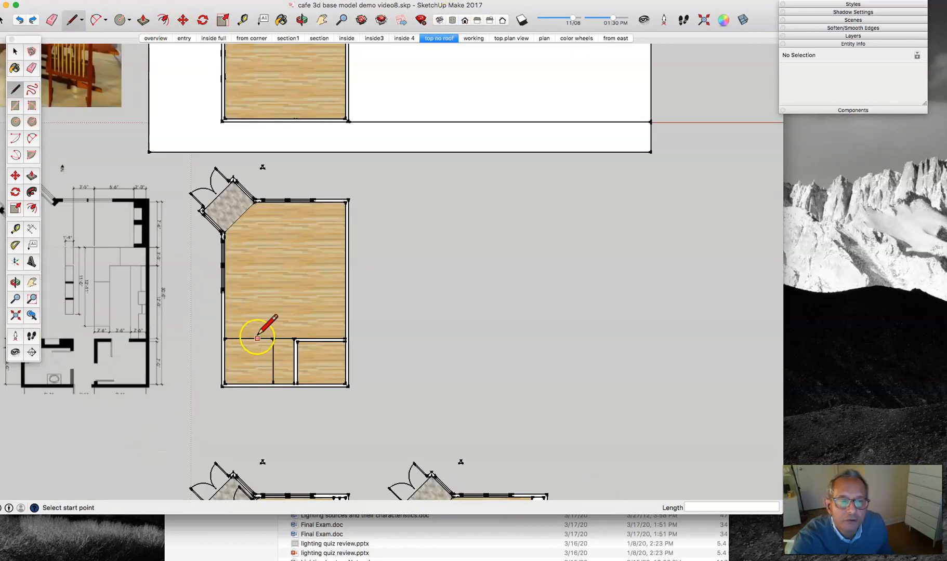
scroll(256, 330, up, 6)
click(158, 341)
text(1)
text(8)
key(Return)
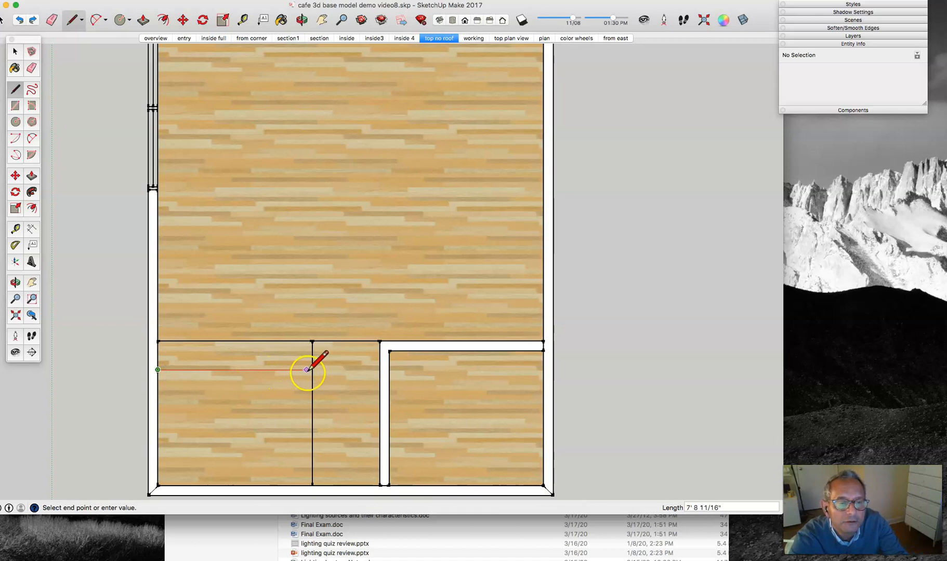
click(312, 370)
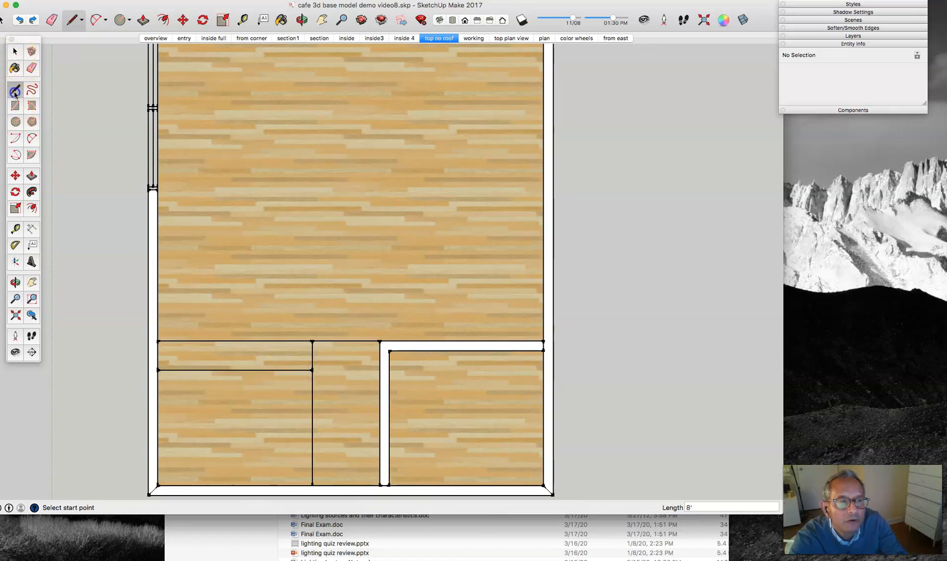
- Draw a parallel 6' line north from the south wall, 6" west of the southwest room's partition line, and erase the stub joining them
click(312, 486)
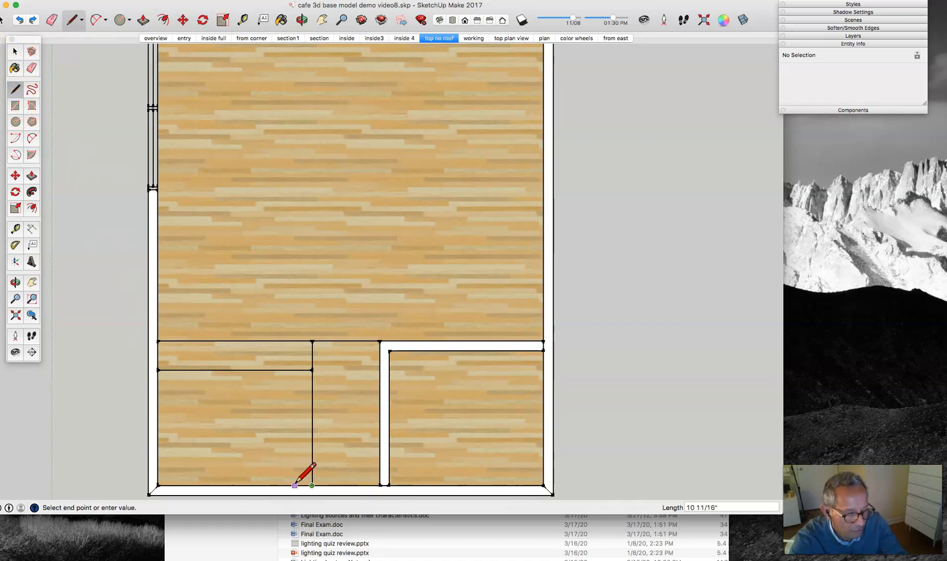
click(303, 486)
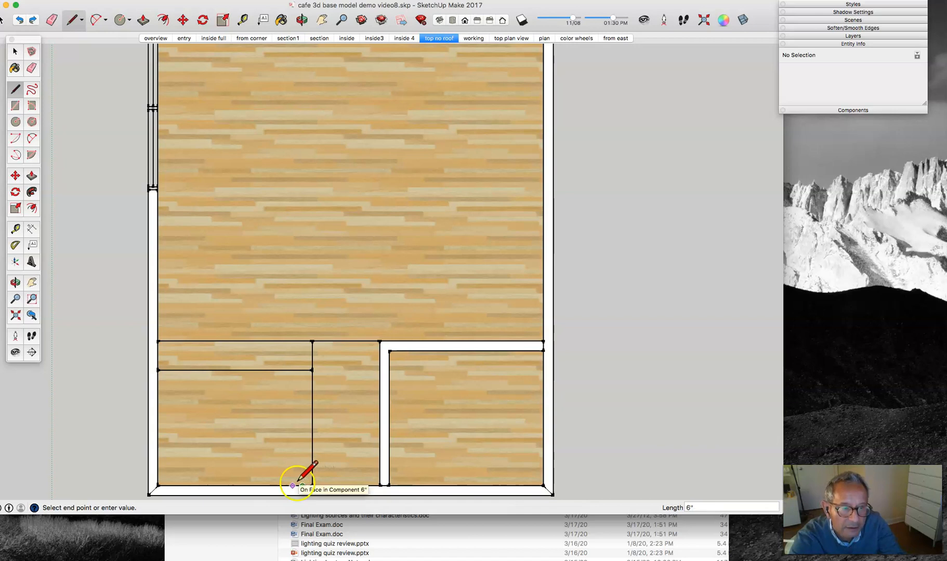
click(302, 370)
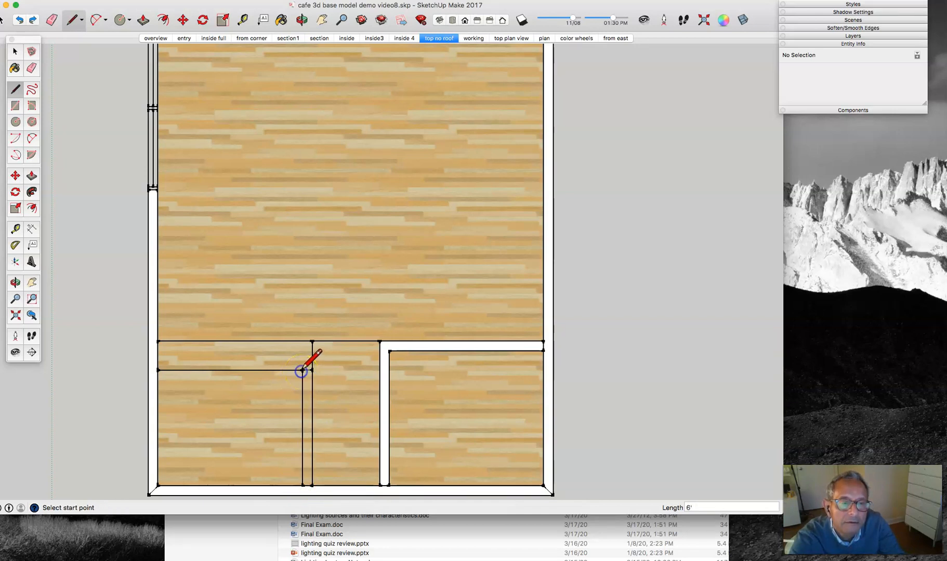
click(15, 51)
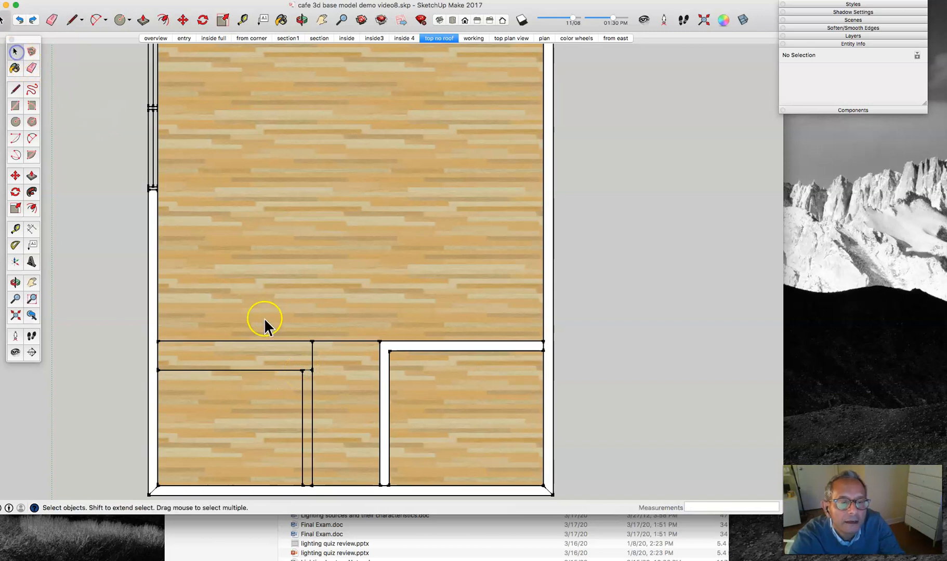
click(308, 371)
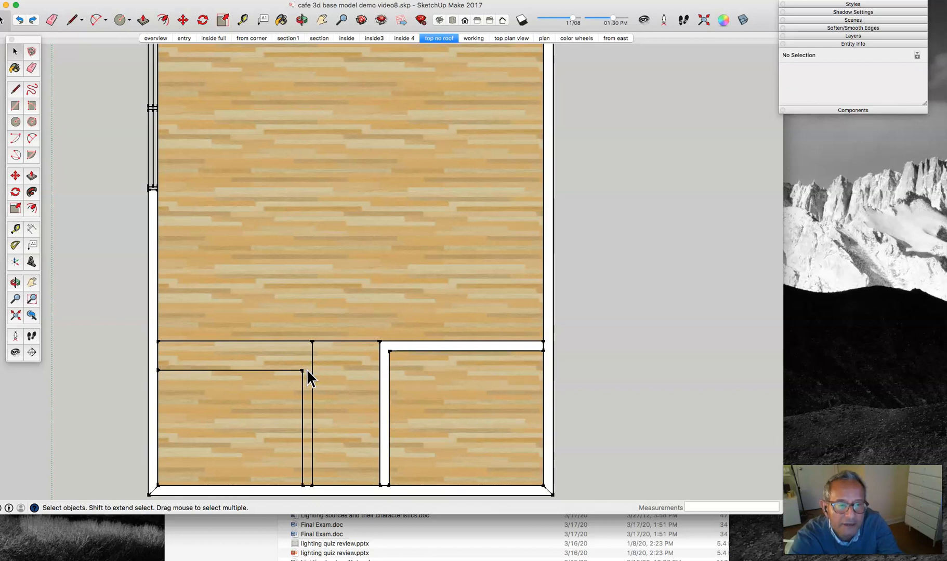
- Push/pull the southwest room's L-shaped wall face up 15', level with the top of the southeast room's walls
key(o)
drag(339, 377, 374, 295)
middle_drag(374, 295, 603, 229)
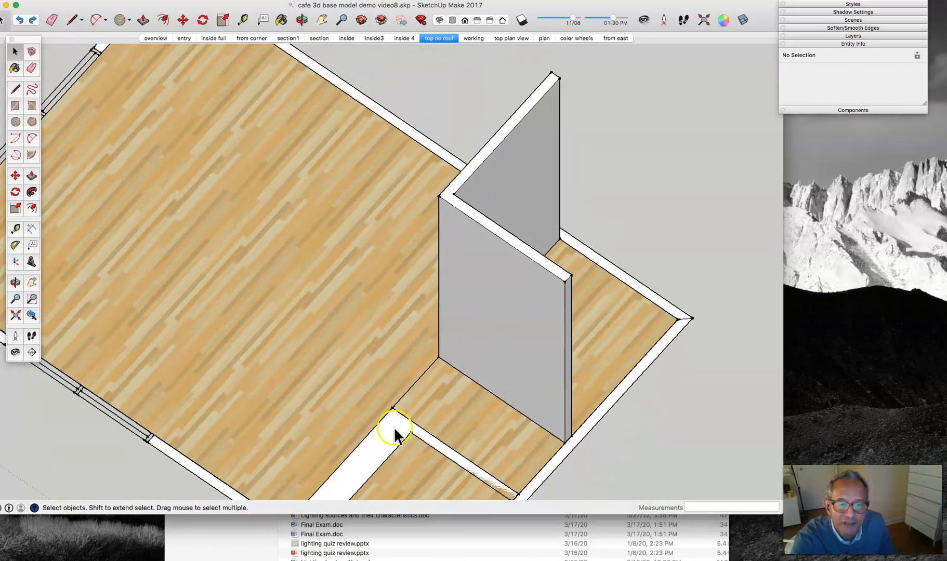
middle_drag(395, 427, 465, 359)
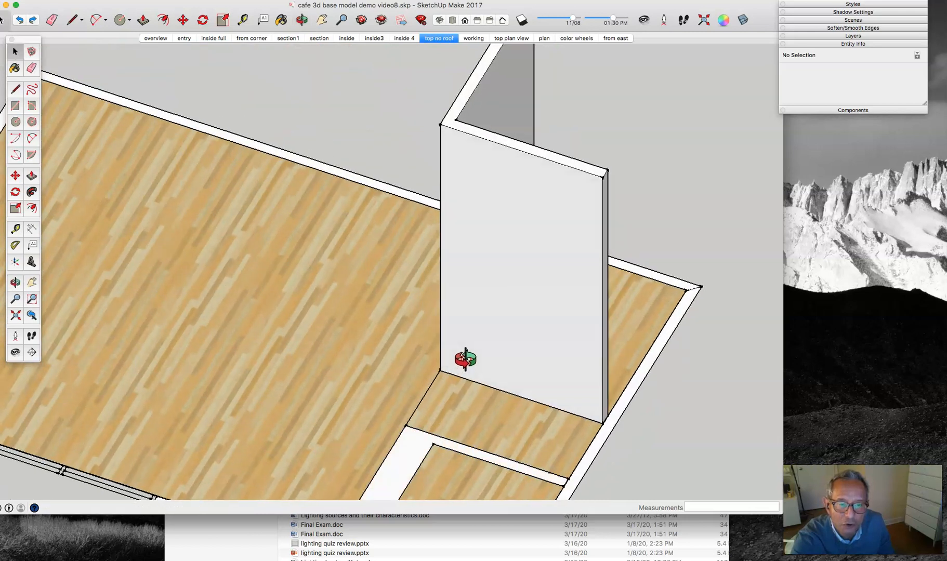
scroll(437, 386, down, 5)
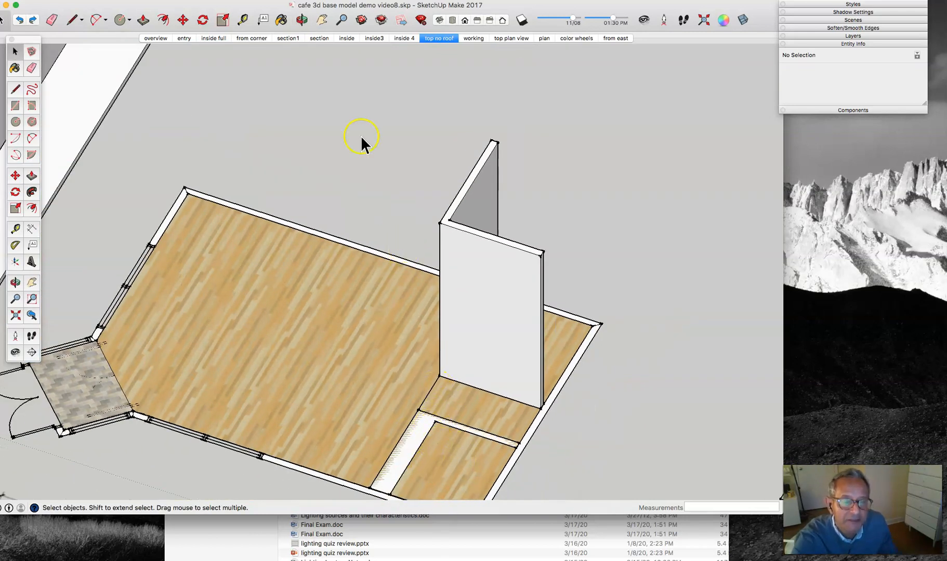
click(31, 176)
drag(399, 464, 538, 260)
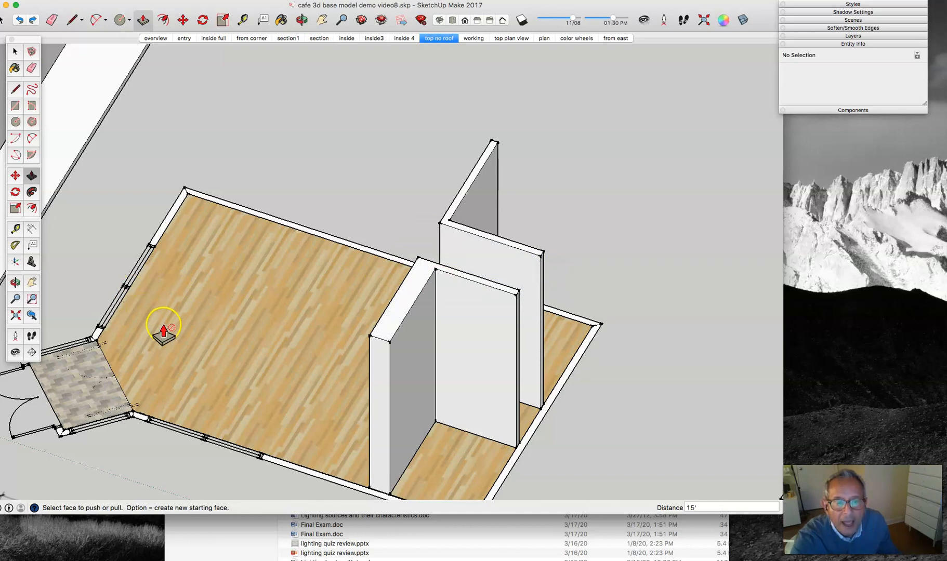
scroll(163, 333, down, 3)
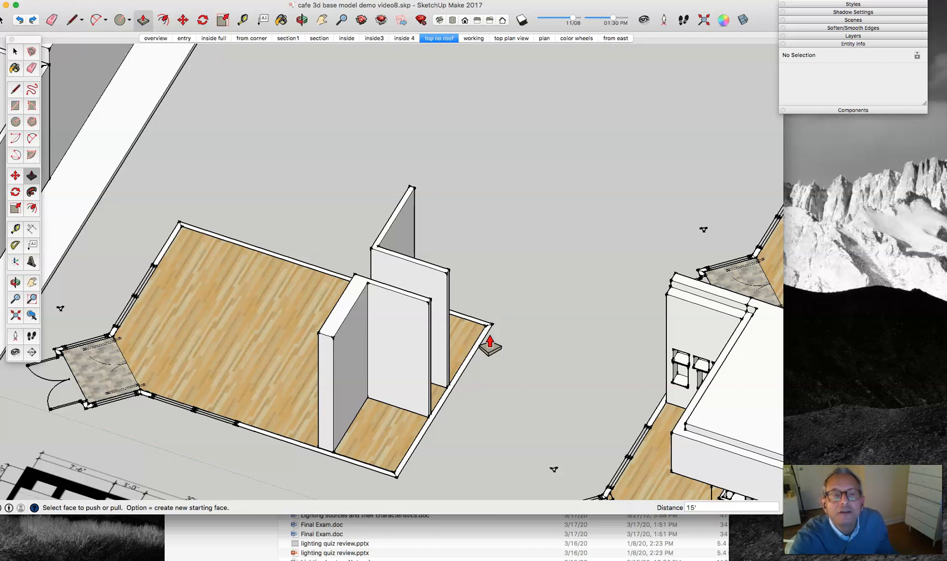
scroll(317, 424, up, 3)
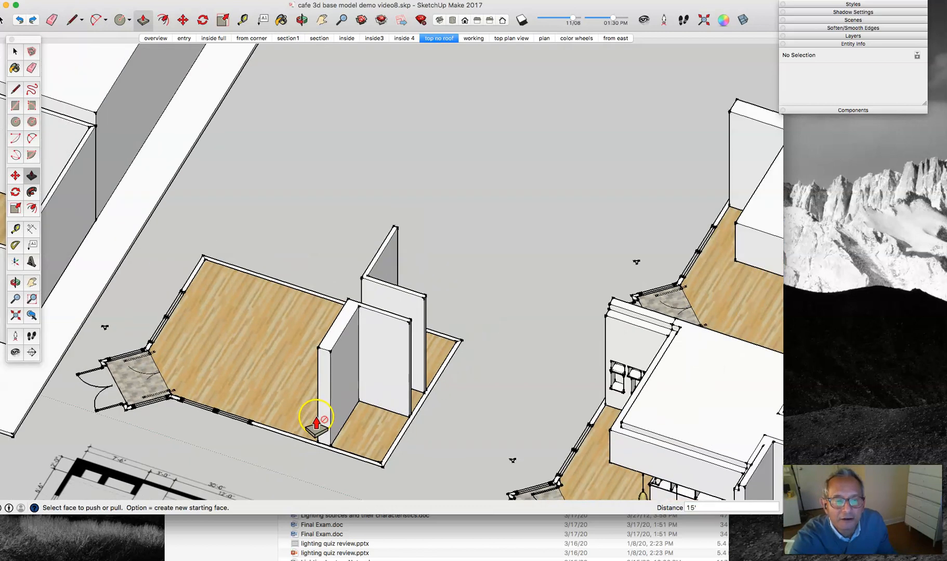
scroll(316, 423, up, 1)
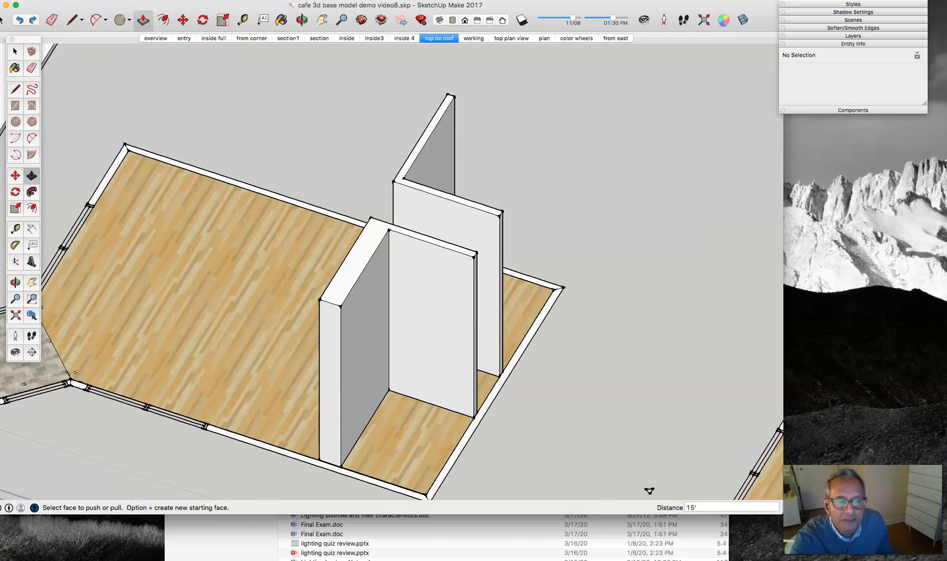